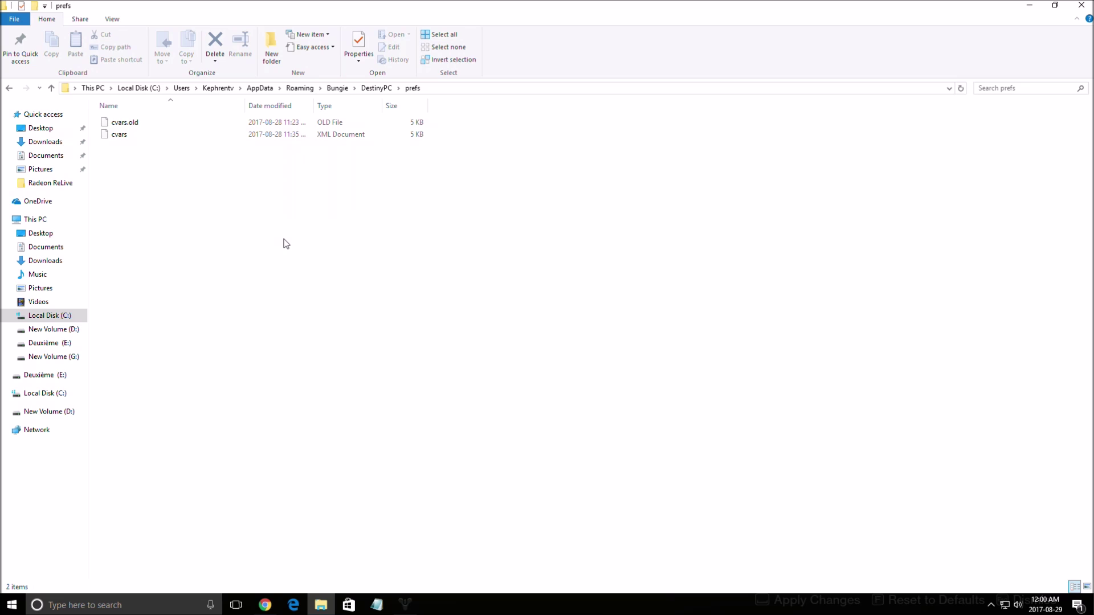
# Open the cvars XML document from the prefs folder for editing in Notepad++.
pyautogui.rightClick(128, 137)
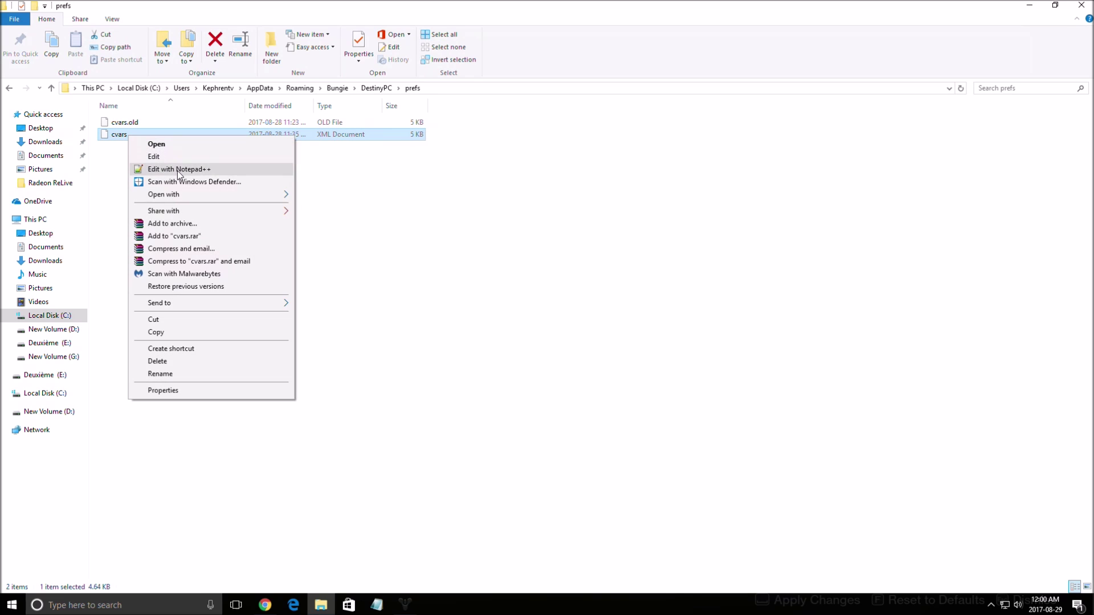
pyautogui.click(177, 169)
pyautogui.click(374, 253)
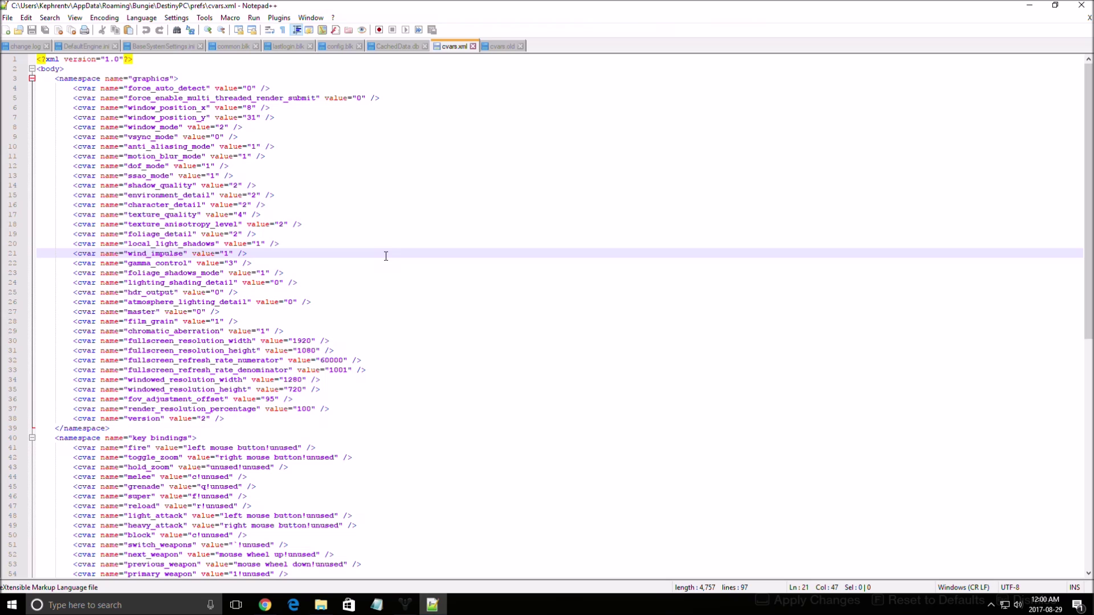
# Examine the graphics and key bindings sections of cvars.xml, including the texture quality, SSAO mode and fullscreen resolution entries.
pyautogui.click(171, 166)
pyautogui.moveTo(128, 88); pyautogui.dragTo(221, 340)
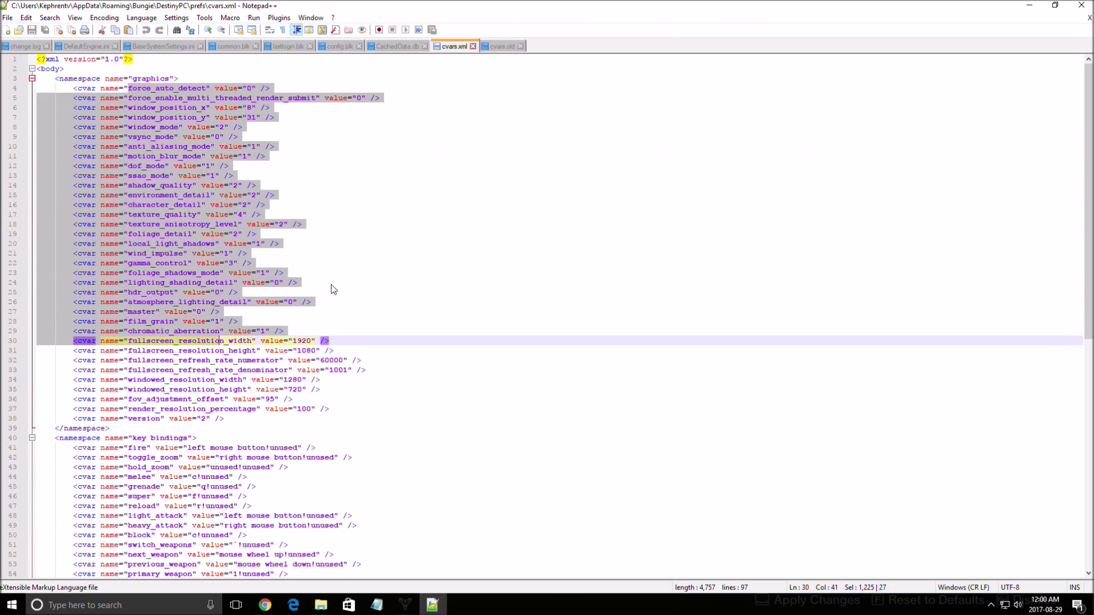
pyautogui.click(332, 285)
pyautogui.scroll(-14, 233, 317)
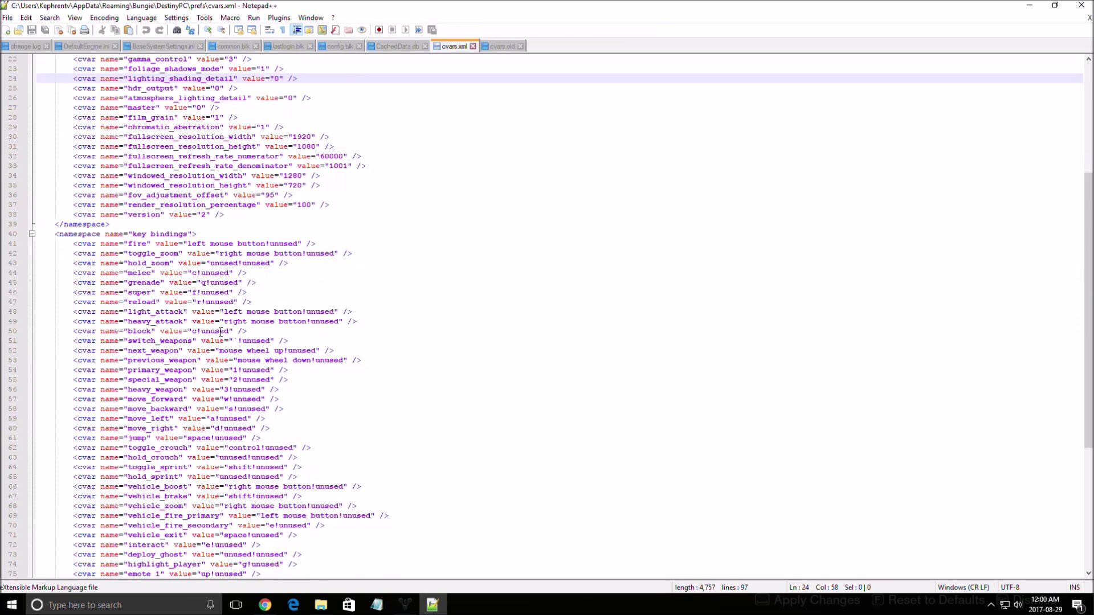
pyautogui.scroll(14, 225, 316)
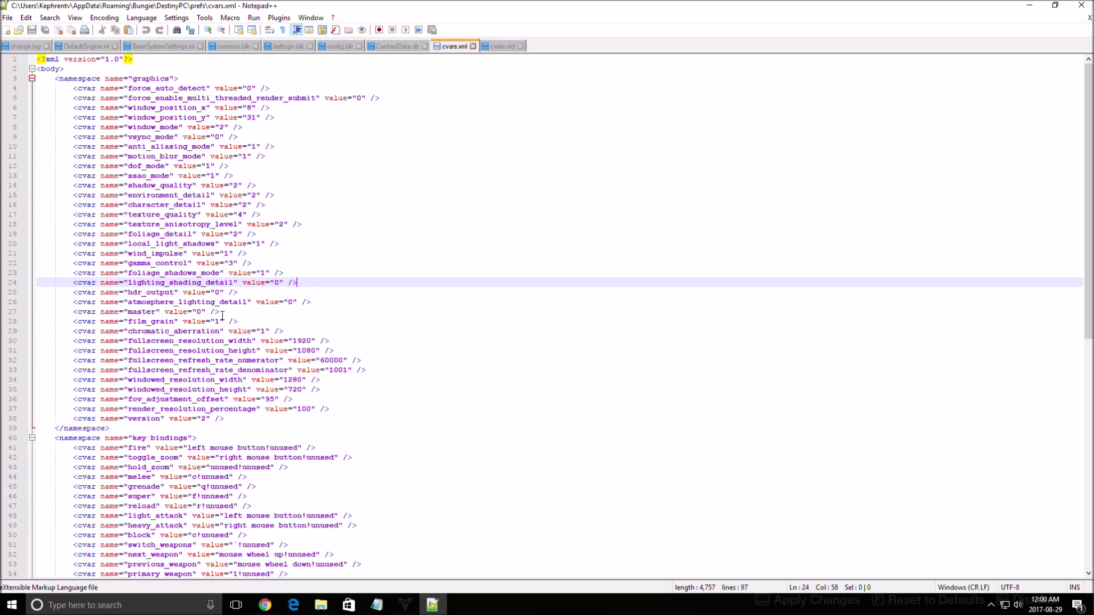
pyautogui.doubleClick(241, 215)
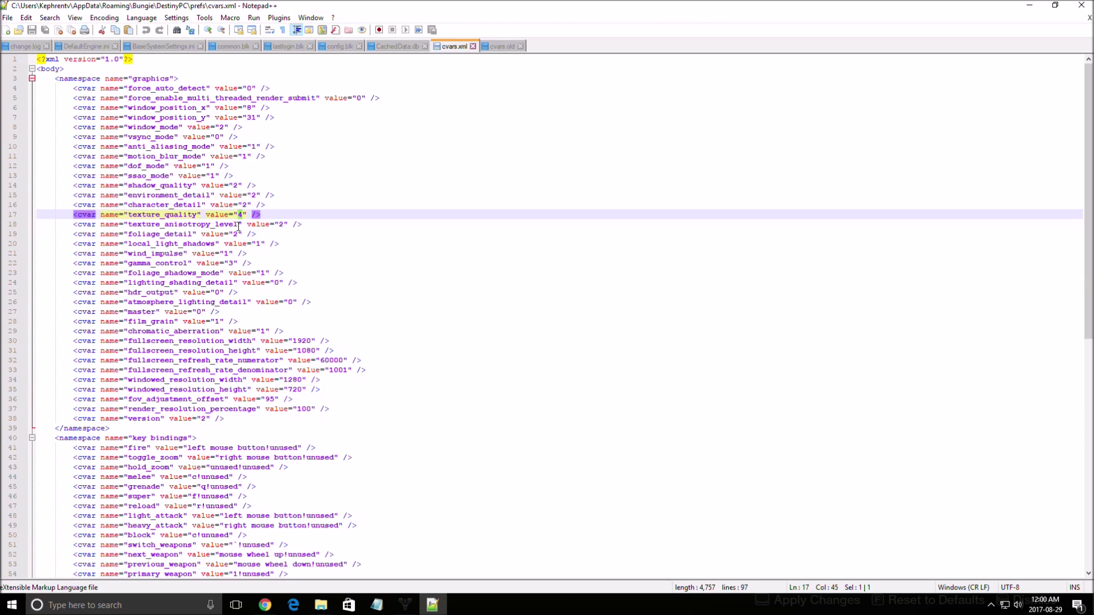
pyautogui.click(209, 176)
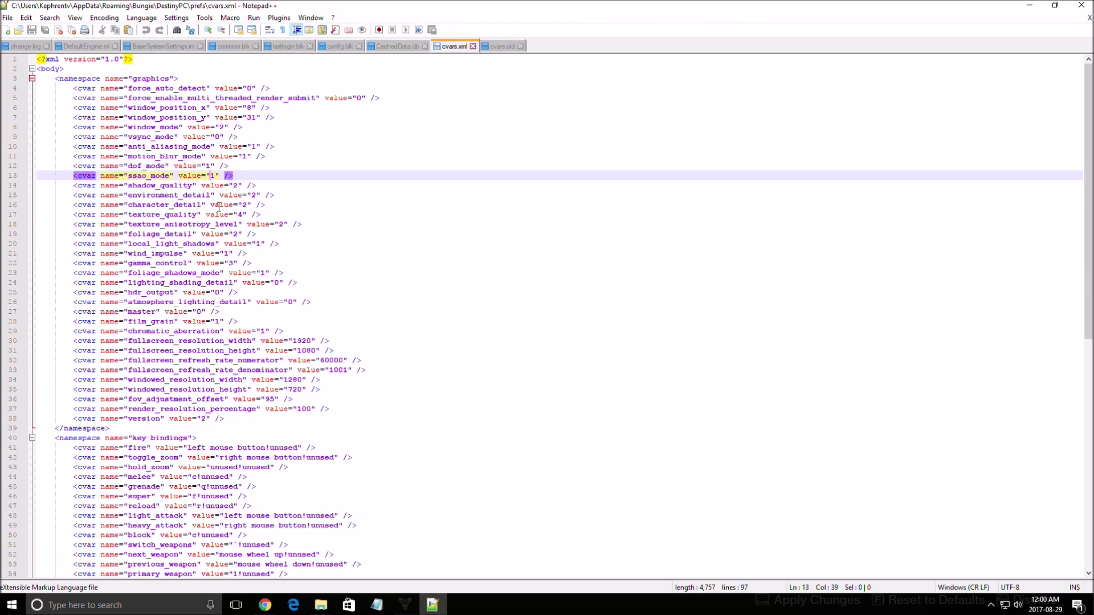
pyautogui.scroll(-2, 222, 214)
pyautogui.scroll(2, 118, 167)
pyautogui.scroll(-3, 121, 317)
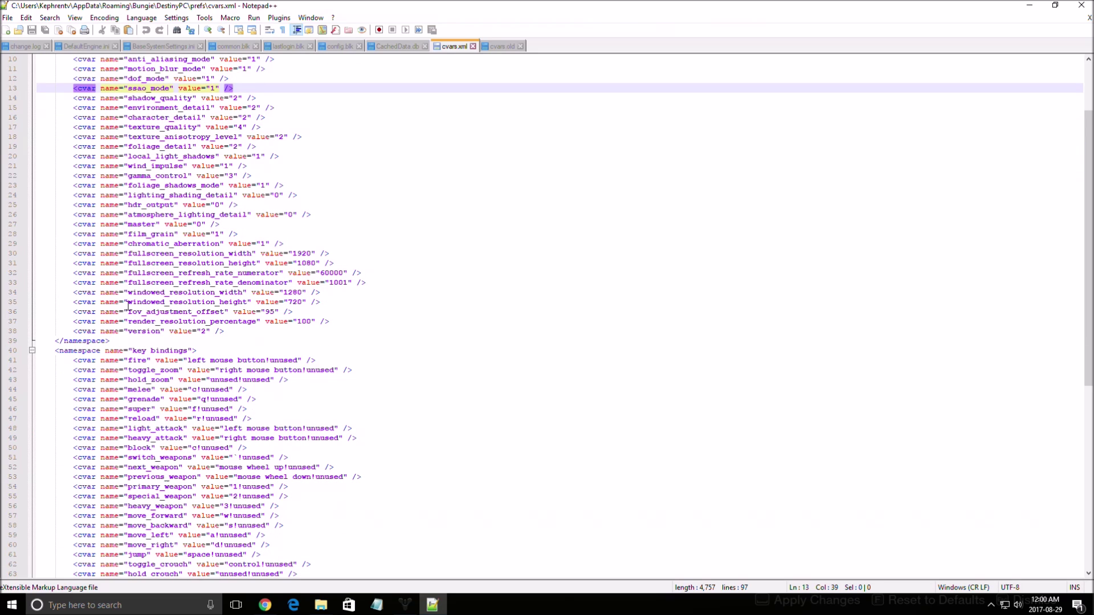
pyautogui.click(296, 253)
pyautogui.scroll(-3, 289, 265)
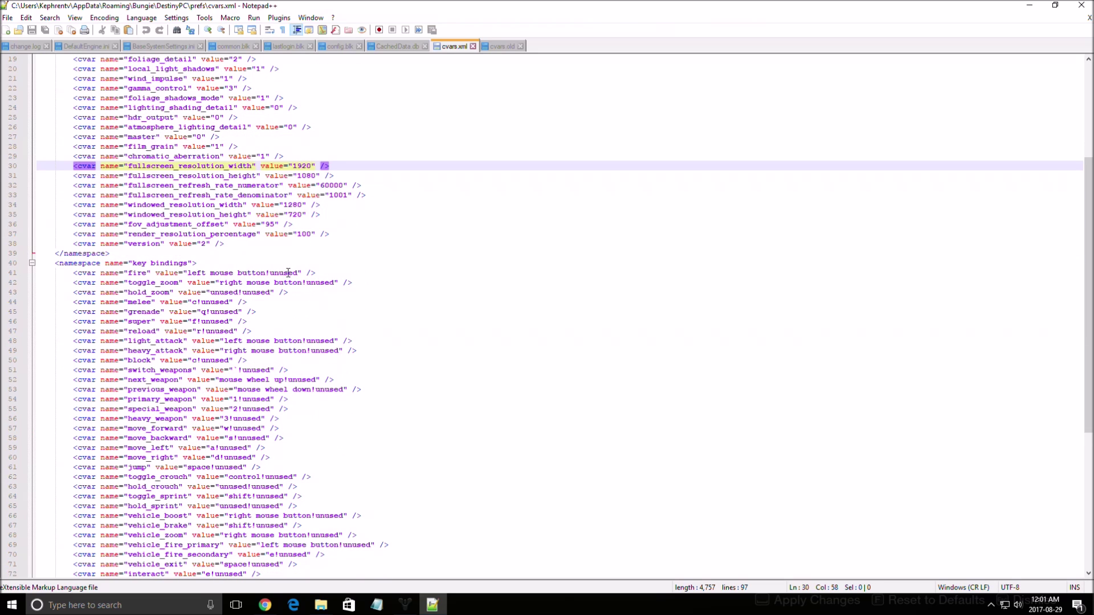
# Close Notepad++ and switch to the Destiny 2 beta's video settings, starting from the Window Mode entry.
pyautogui.click(1080, 5)
pyautogui.click(408, 605)
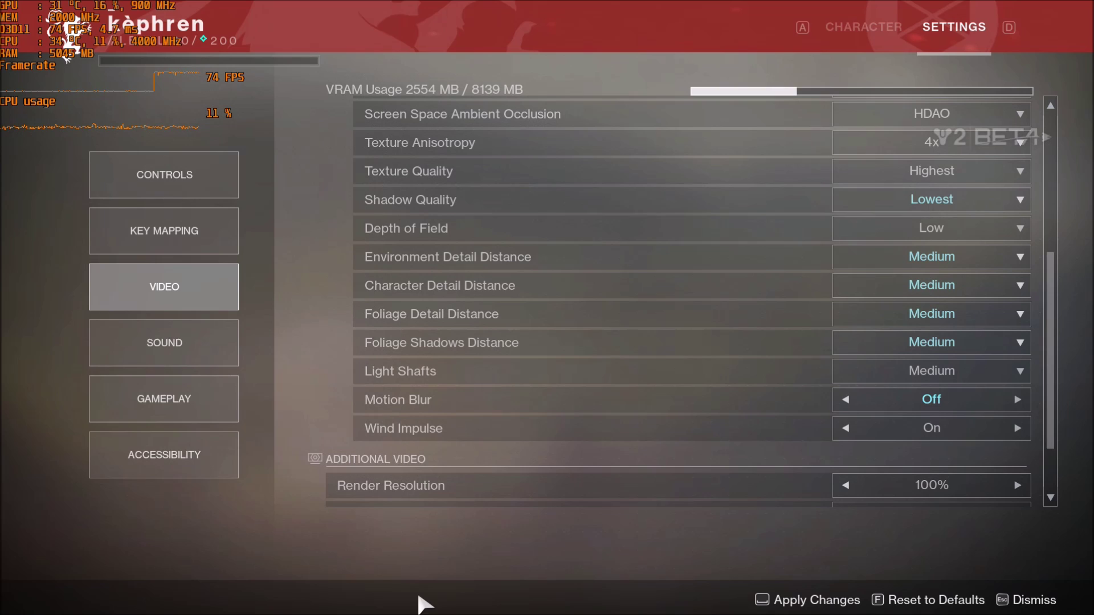
pyautogui.scroll(5, 599, 342)
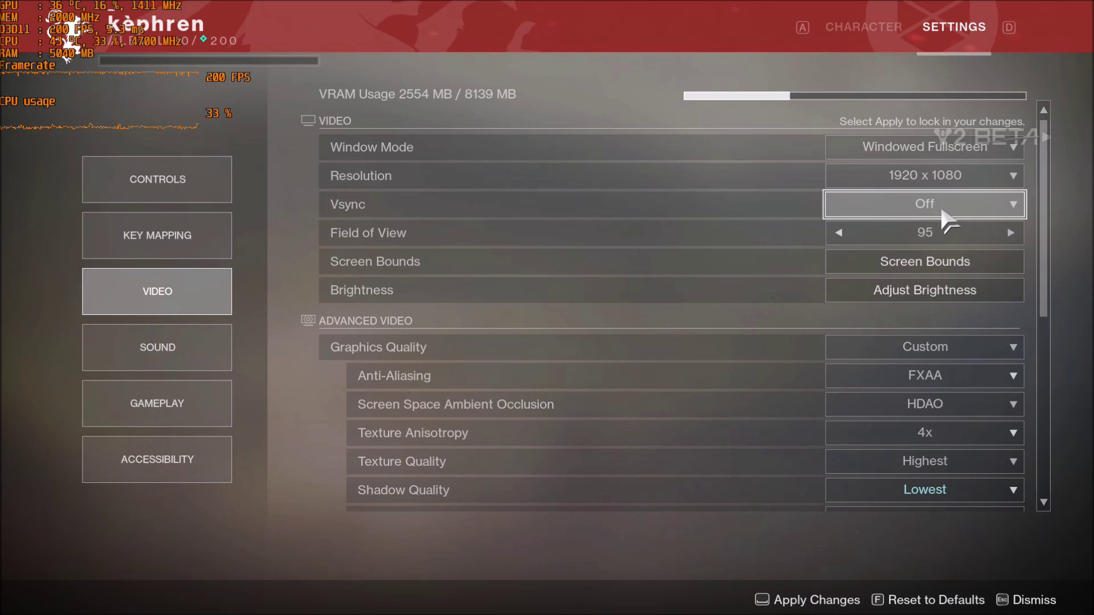
# Raise the Field of View to 105.
pyautogui.scroll(-1, 484, 272)
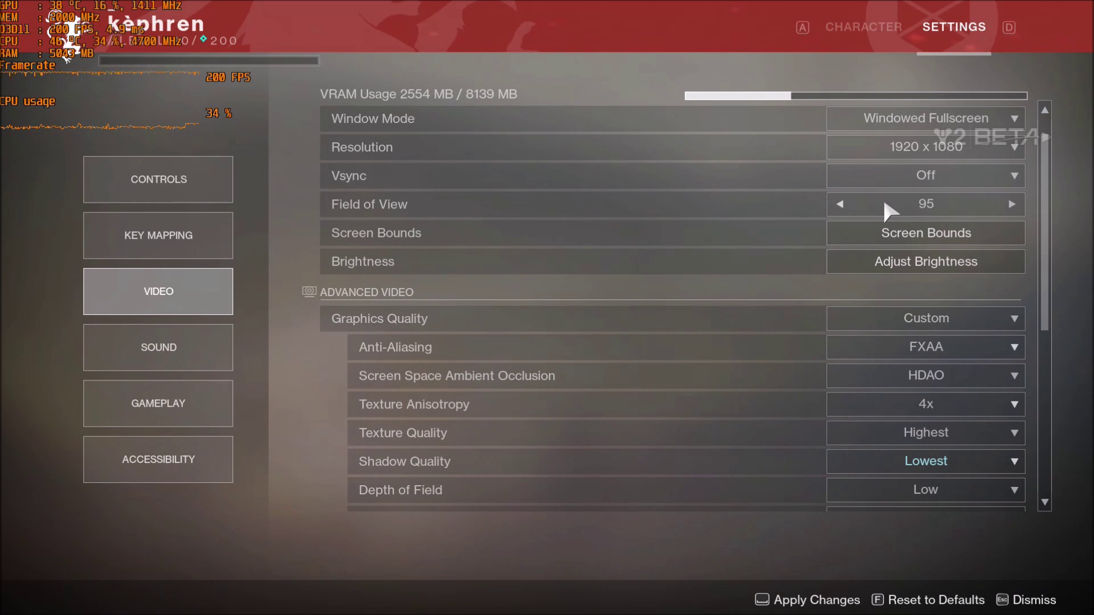
pyautogui.click(1012, 204)
pyautogui.click(1011, 204)
pyautogui.click(1011, 204)
pyautogui.click(1012, 204)
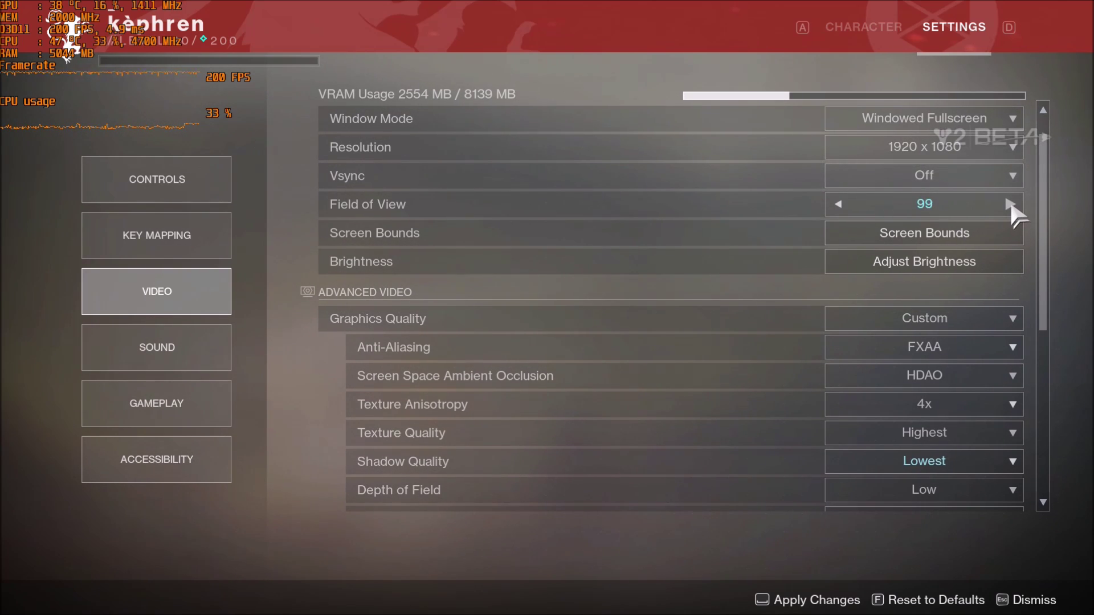
pyautogui.click(1011, 204)
pyautogui.click(1012, 204)
pyautogui.click(1011, 204)
pyautogui.click(1012, 204)
pyautogui.click(1011, 204)
pyautogui.click(1012, 204)
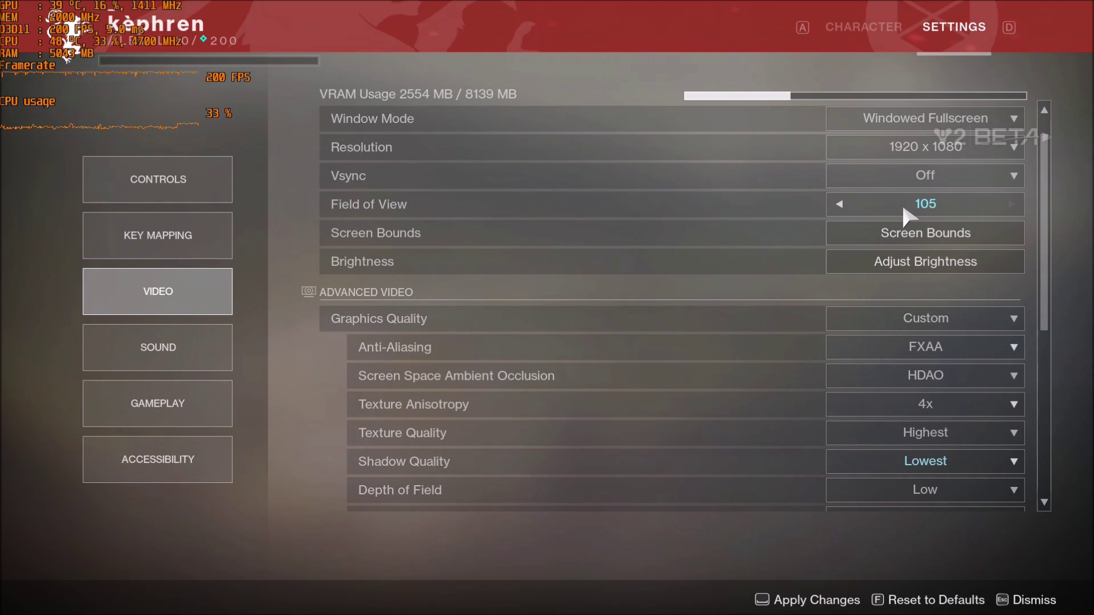
# Lower the Field of View to 95.
pyautogui.click(840, 204)
pyautogui.click(840, 204)
pyautogui.click(840, 204)
pyautogui.click(840, 204)
pyautogui.click(840, 204)
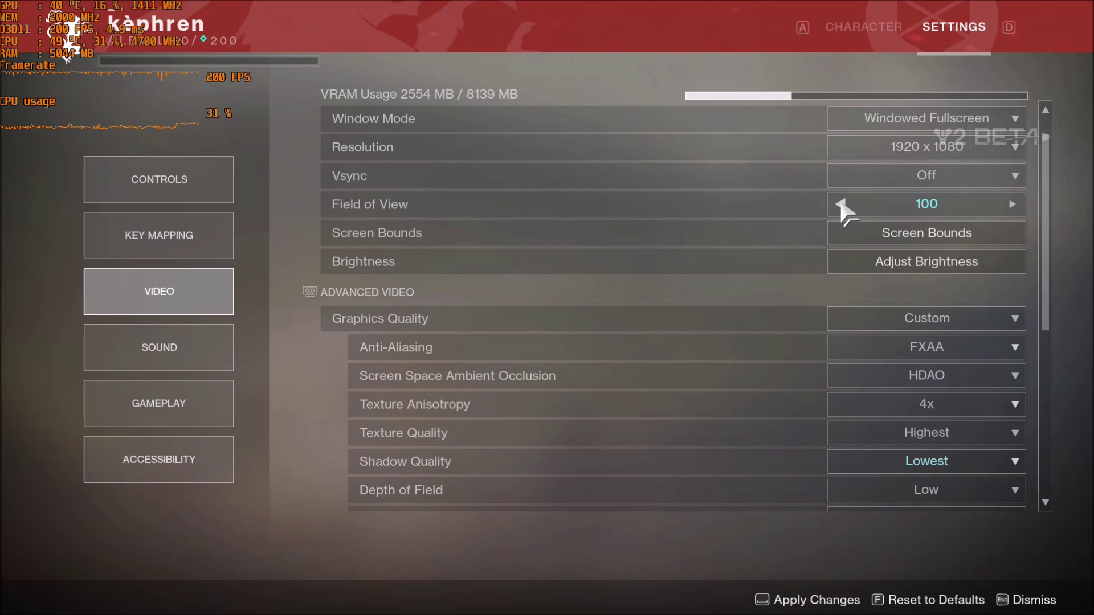
pyautogui.click(840, 204)
pyautogui.click(840, 204)
pyautogui.click(840, 204)
pyautogui.click(840, 204)
pyautogui.click(839, 204)
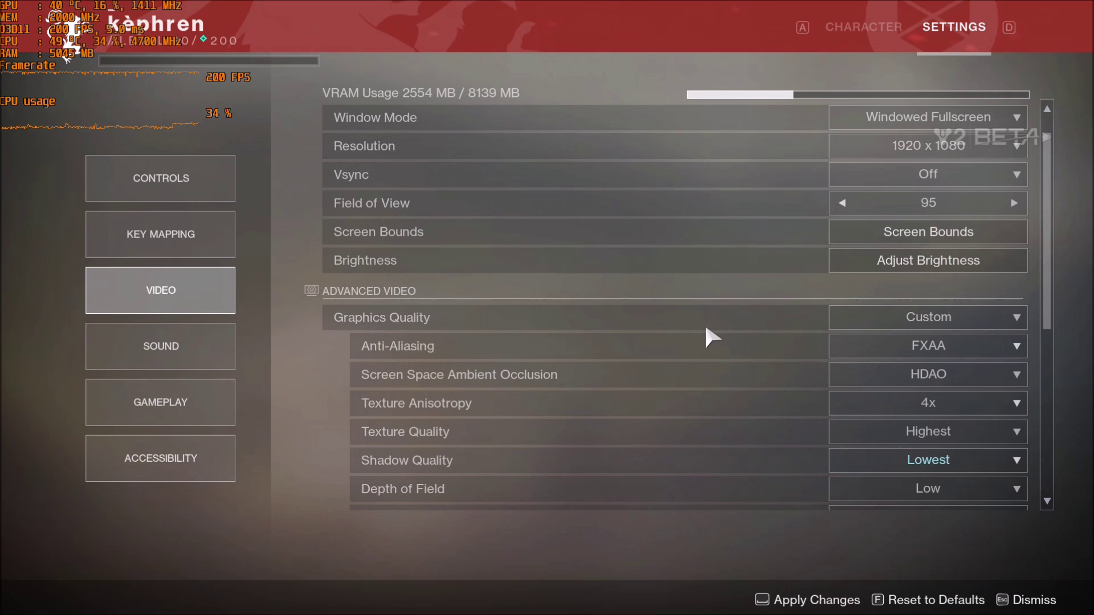
# Review the choices for Foliage Shadows Distance and Shadow Quality, picking Medium and Lowest.
pyautogui.scroll(-5, 705, 328)
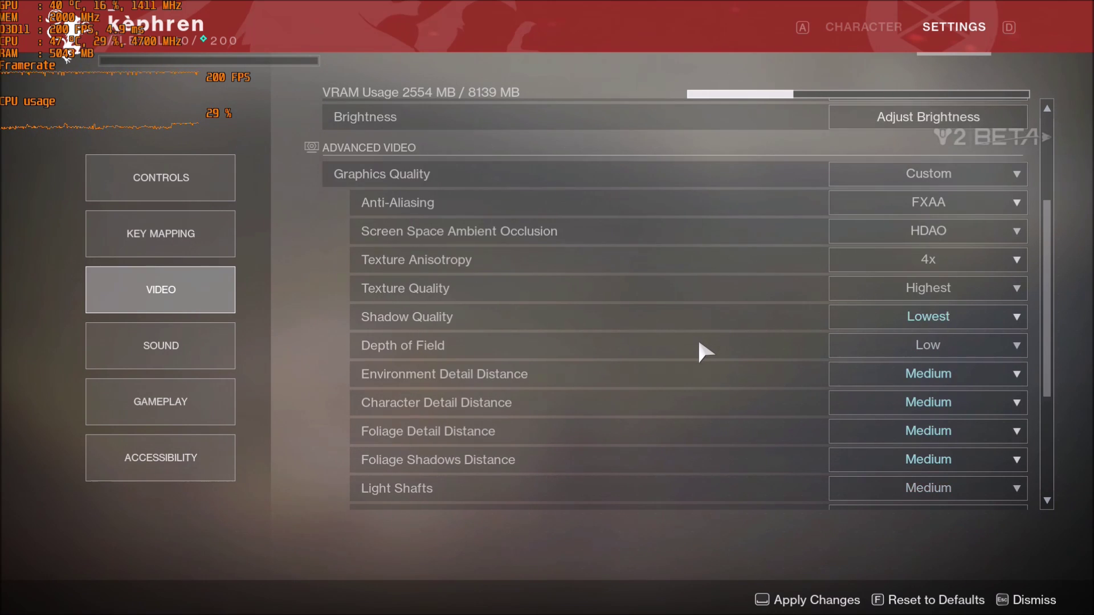
pyautogui.scroll(-2, 698, 337)
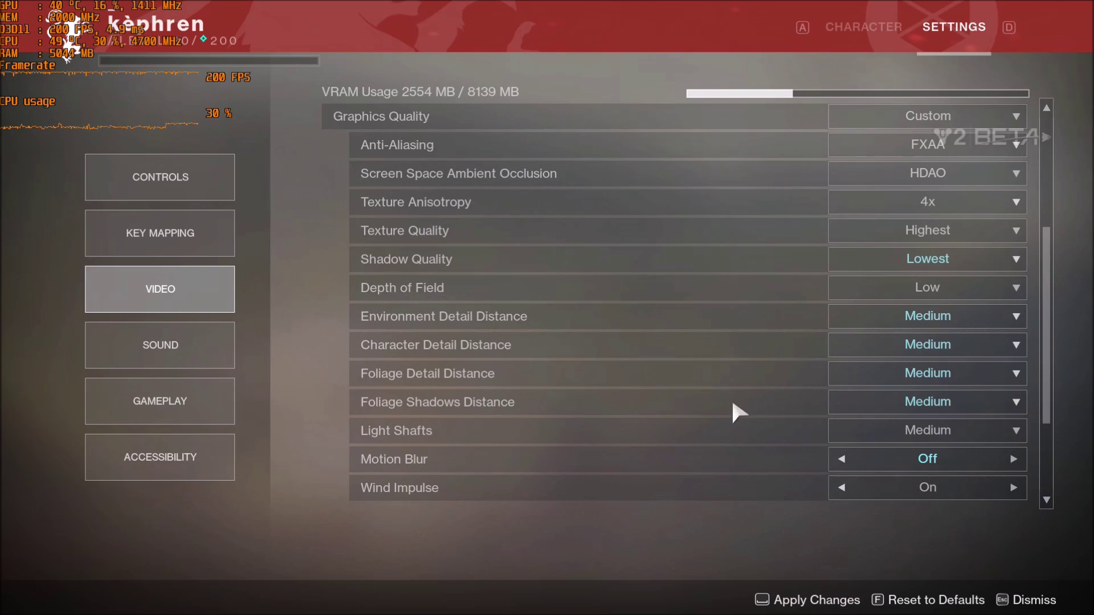
pyautogui.click(908, 403)
pyautogui.click(921, 436)
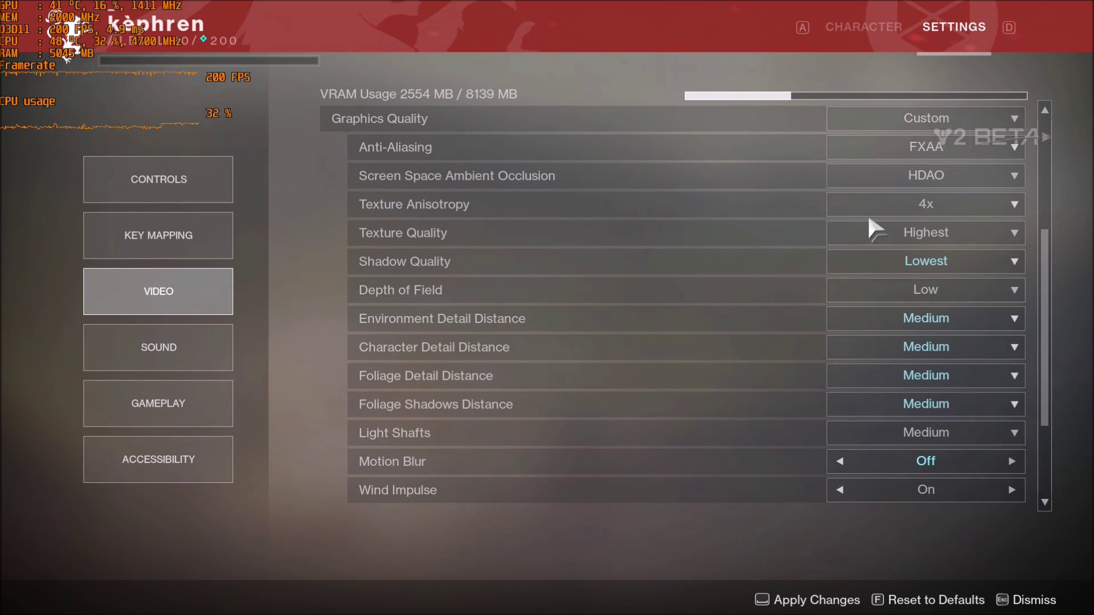
pyautogui.click(881, 261)
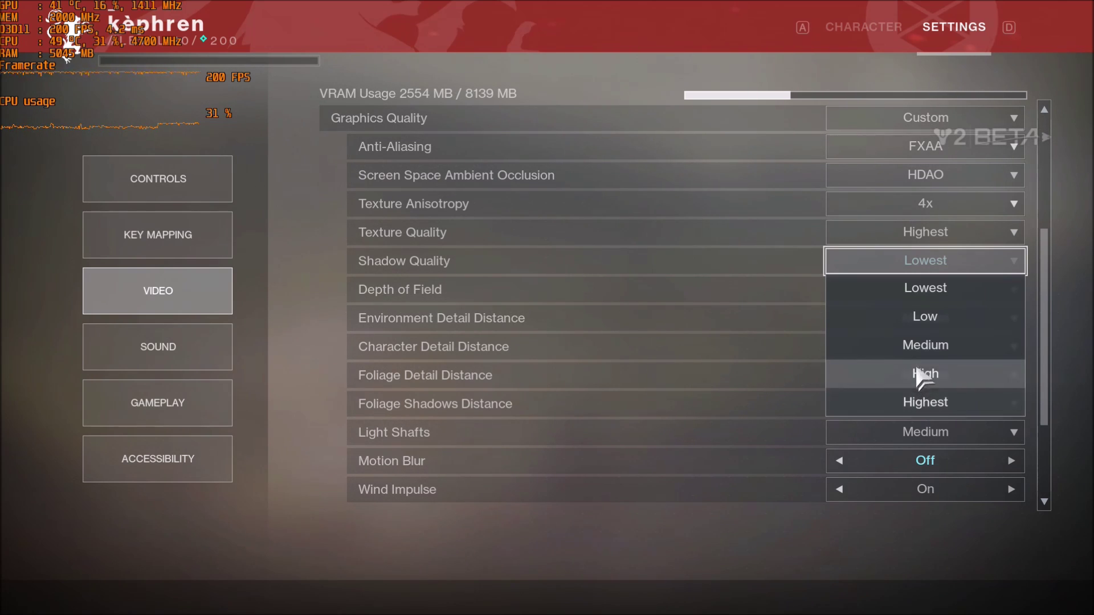
pyautogui.click(931, 296)
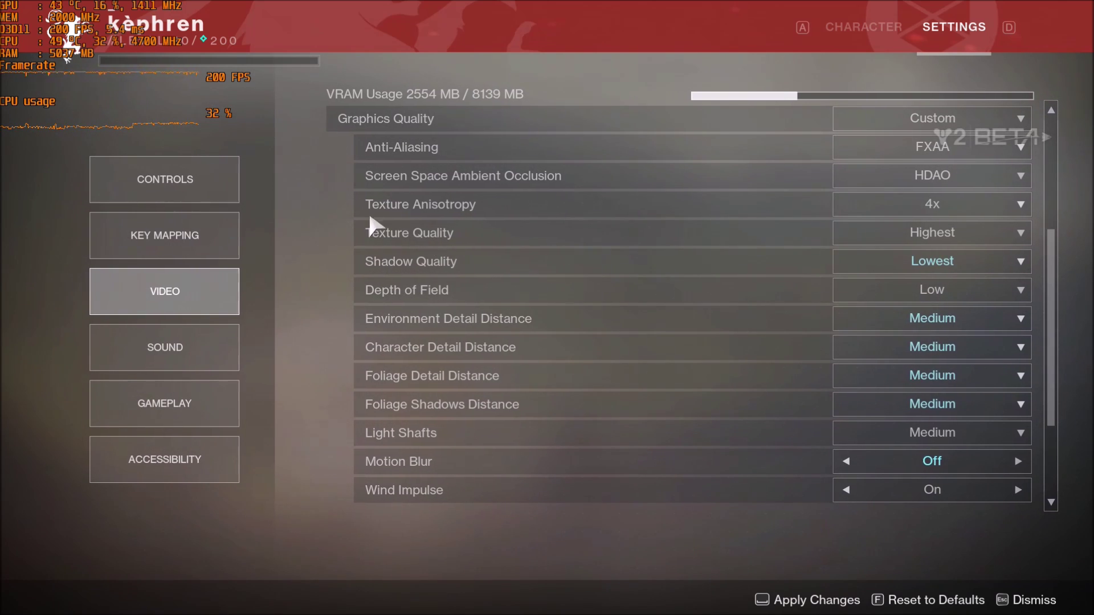
# Review the Texture Anisotropy and Anti-Aliasing choices, picking FXAA for Anti-Aliasing.
pyautogui.click(855, 212)
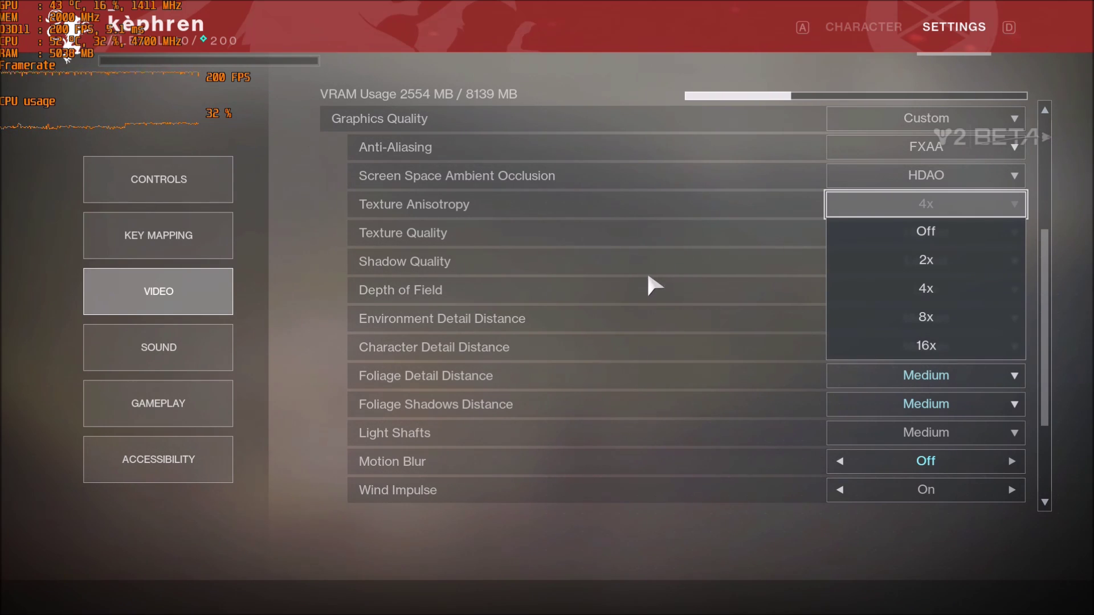
pyautogui.click(576, 80)
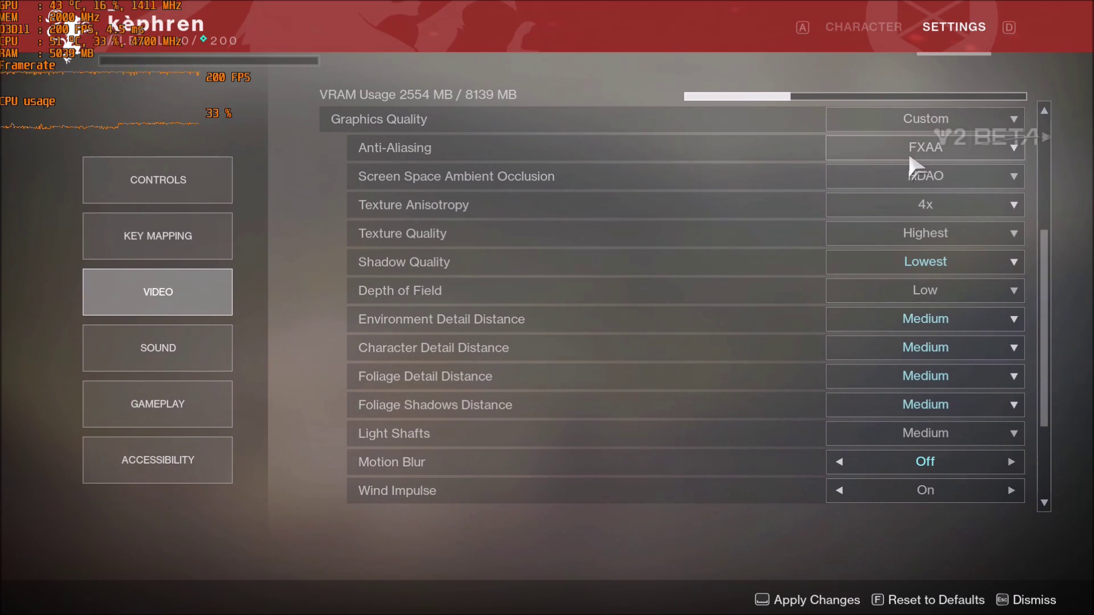
pyautogui.click(910, 158)
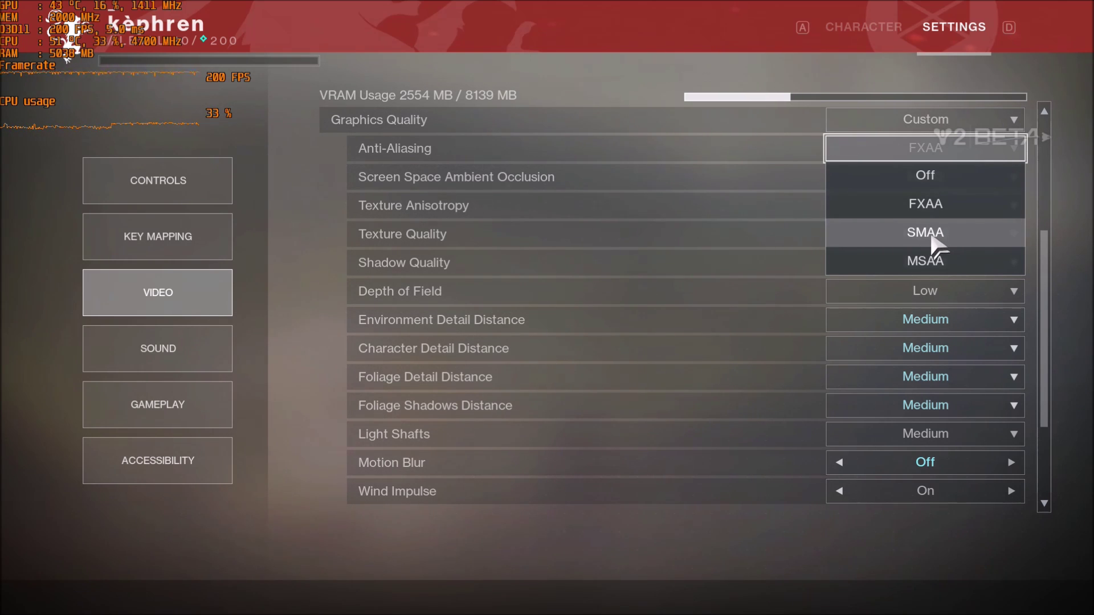
pyautogui.click(927, 212)
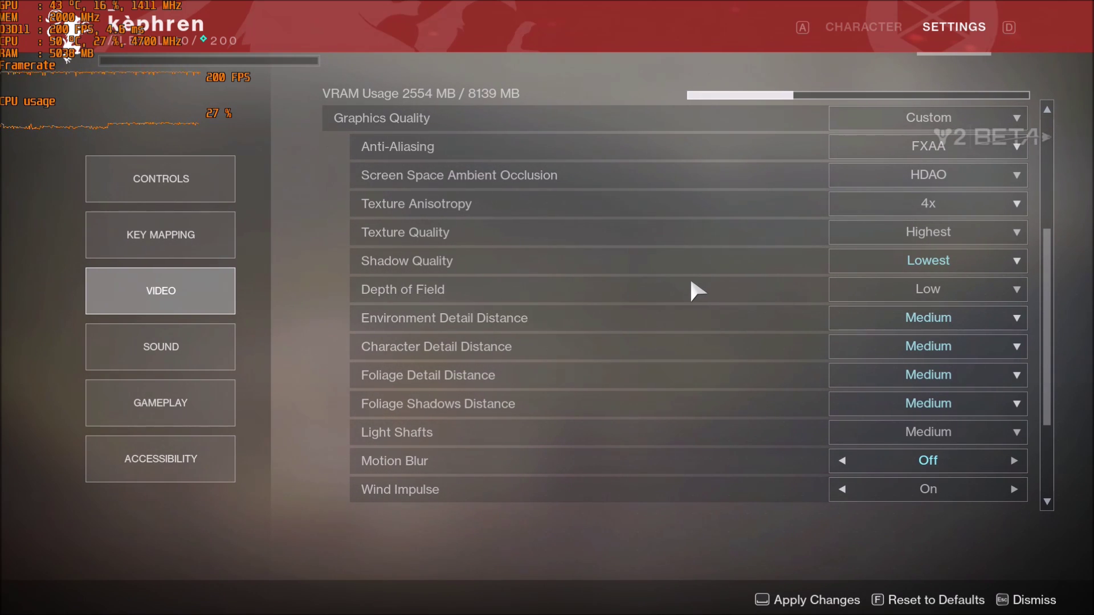
# Set both Environment Detail Distance and Foliage Detail Distance to Low.
pyautogui.scroll(-1, 681, 321)
pyautogui.scroll(-1, 678, 323)
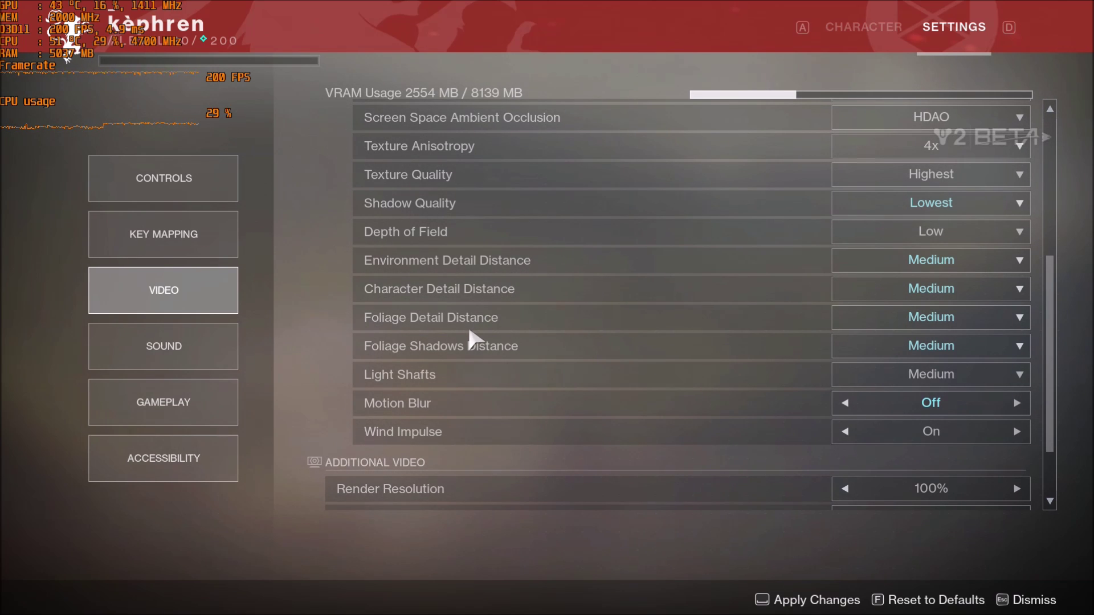
pyautogui.click(890, 271)
pyautogui.click(854, 290)
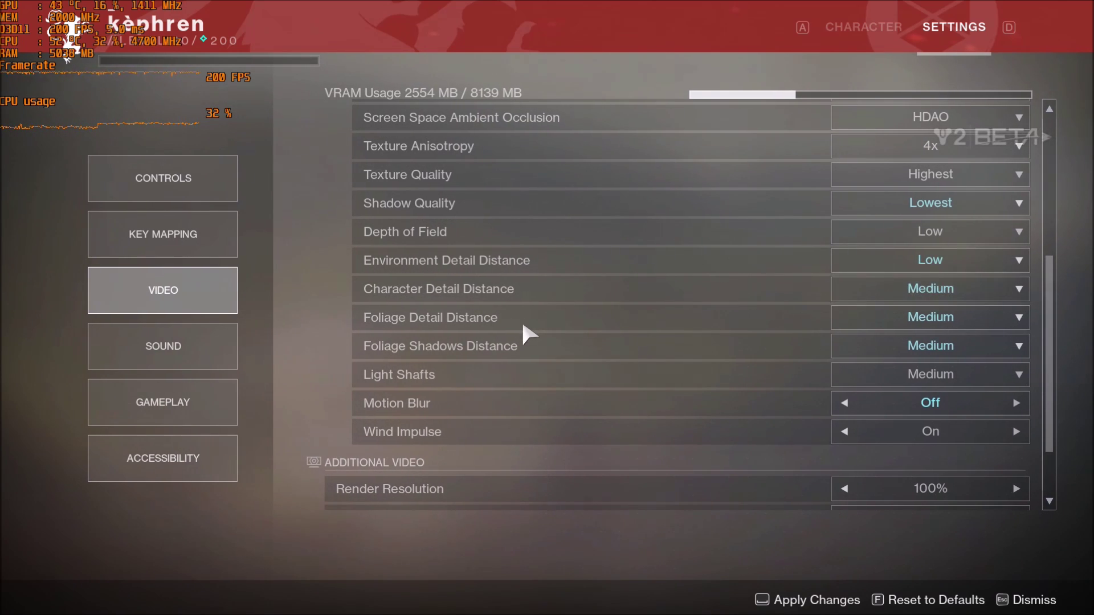
pyautogui.click(886, 315)
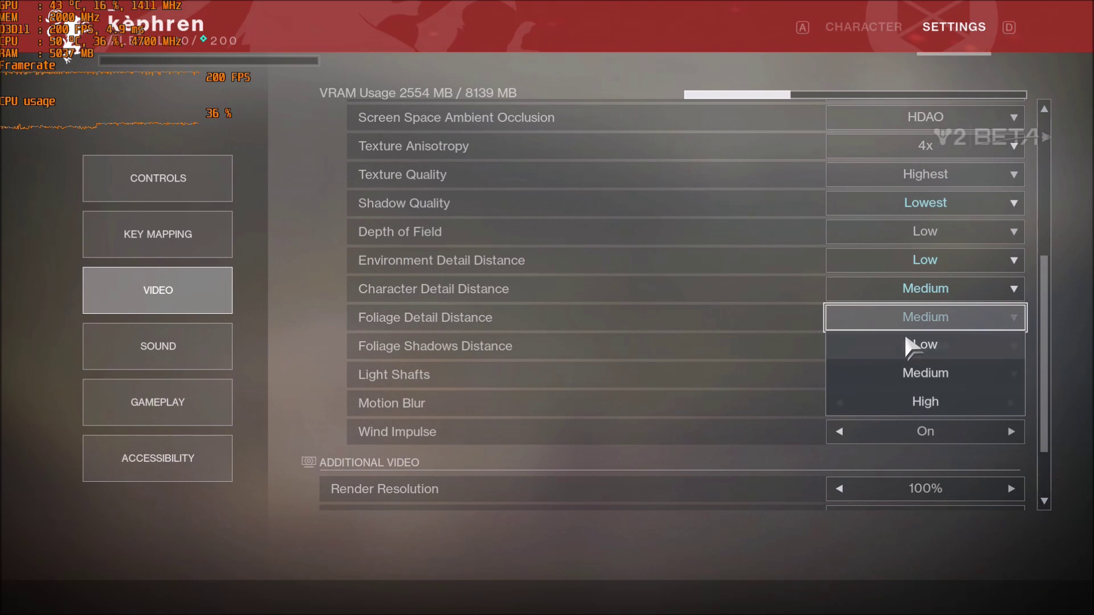
pyautogui.click(906, 342)
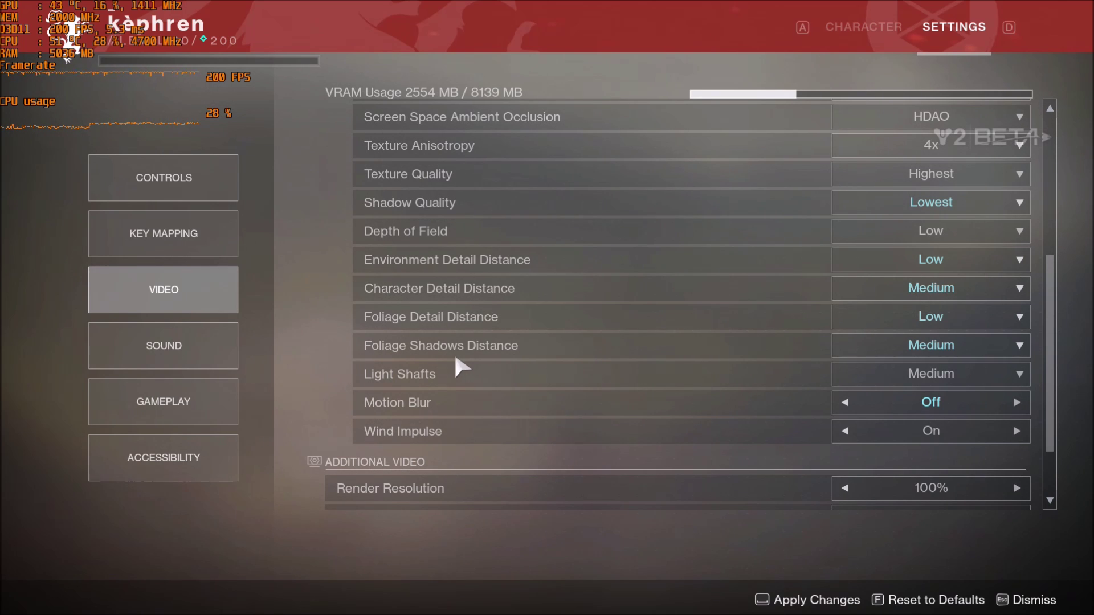
# Try lowering Render Resolution by one increment and restore it to 100%, looking over the additional video options.
pyautogui.scroll(-2, 552, 440)
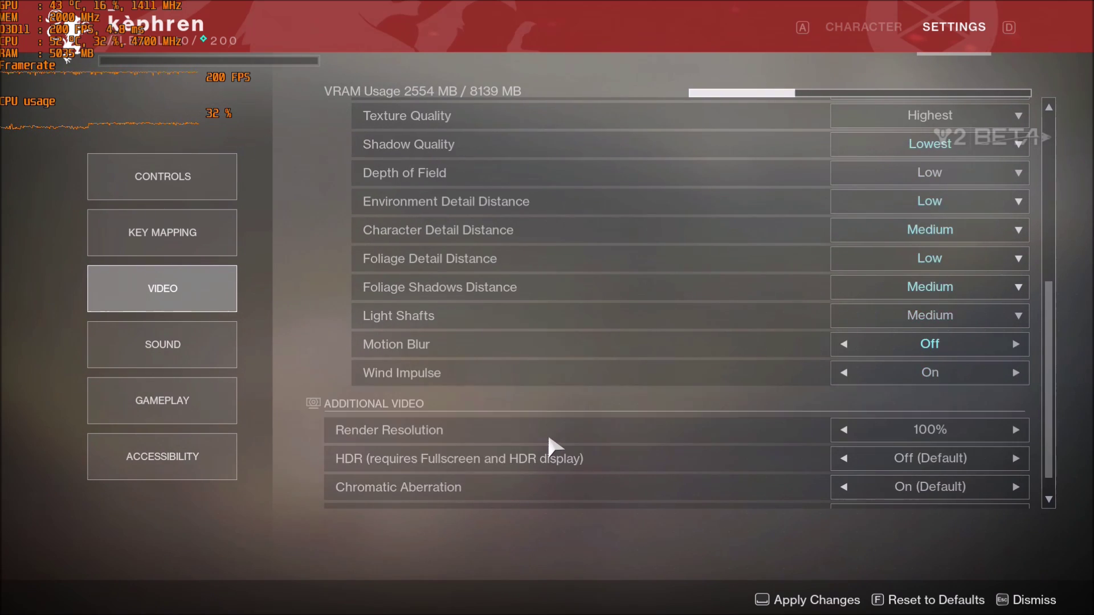
pyautogui.scroll(-1, 549, 439)
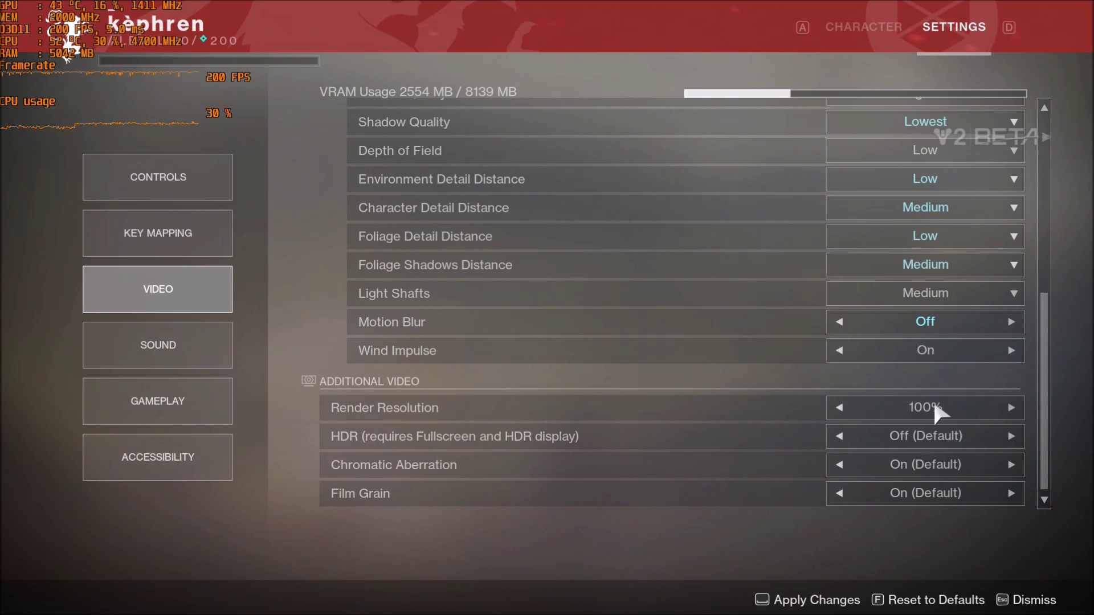
pyautogui.click(840, 409)
pyautogui.click(1011, 409)
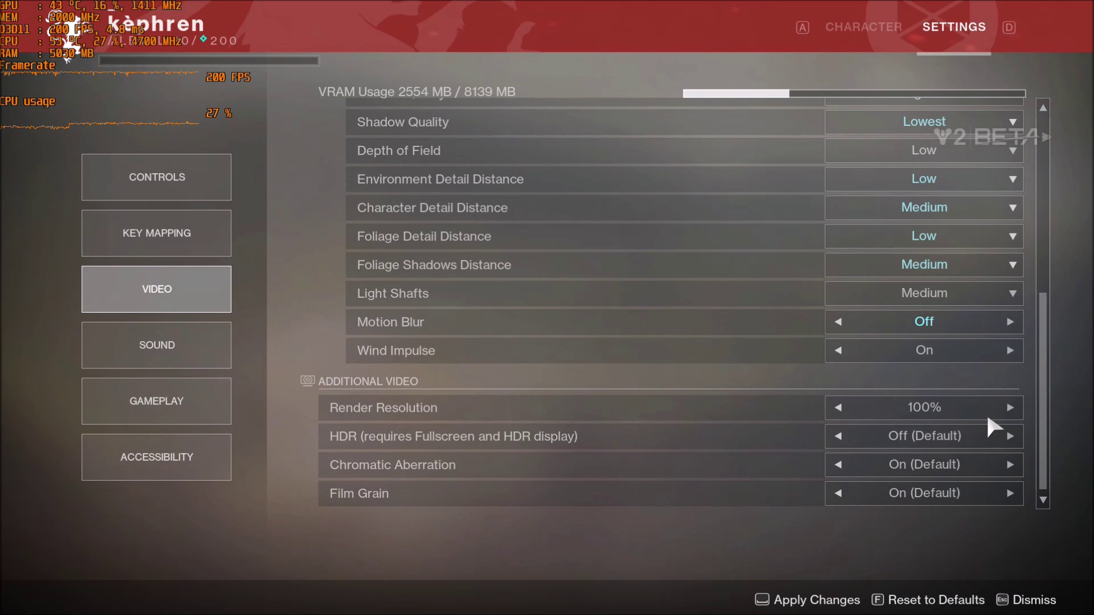
pyautogui.scroll(2, 967, 382)
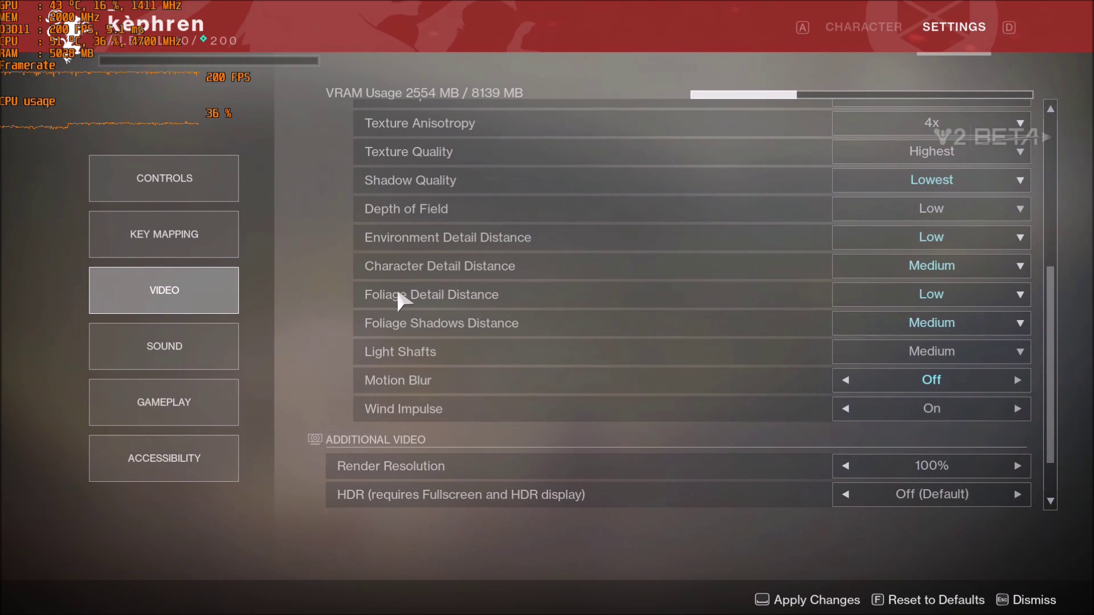
pyautogui.scroll(-2, 552, 216)
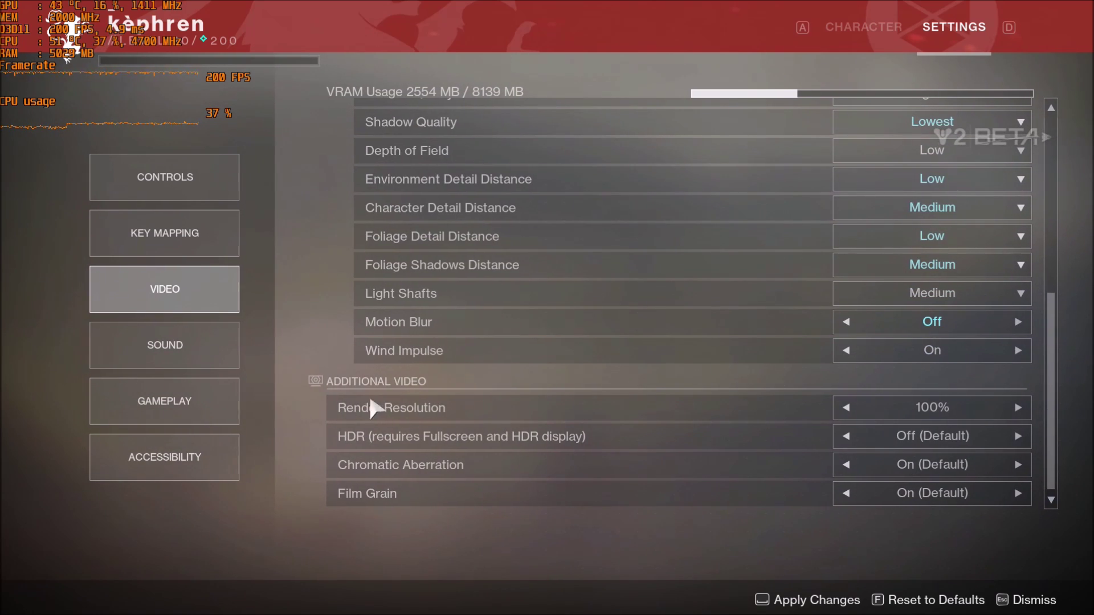